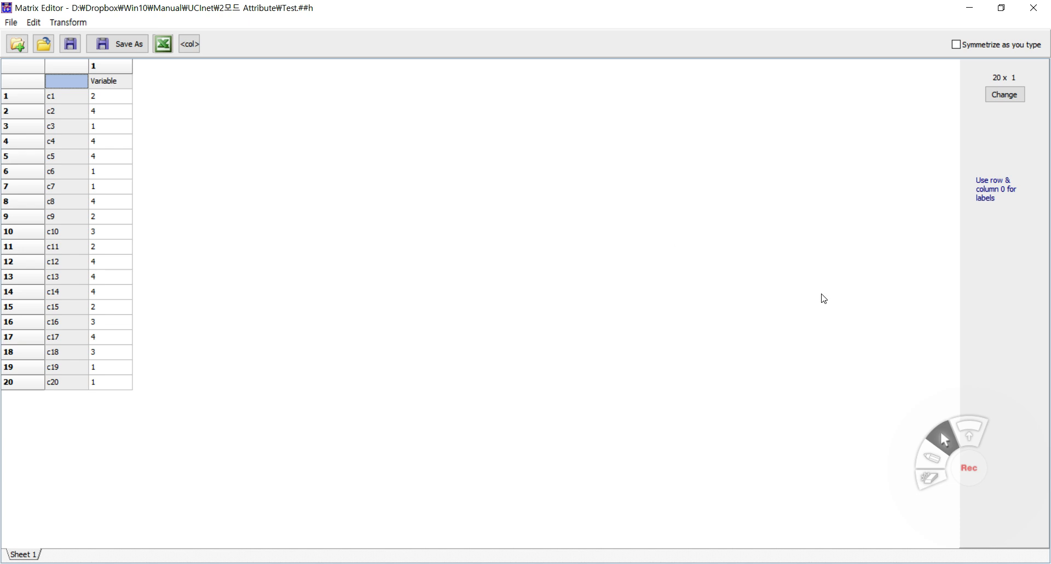
left_click(971, 466)
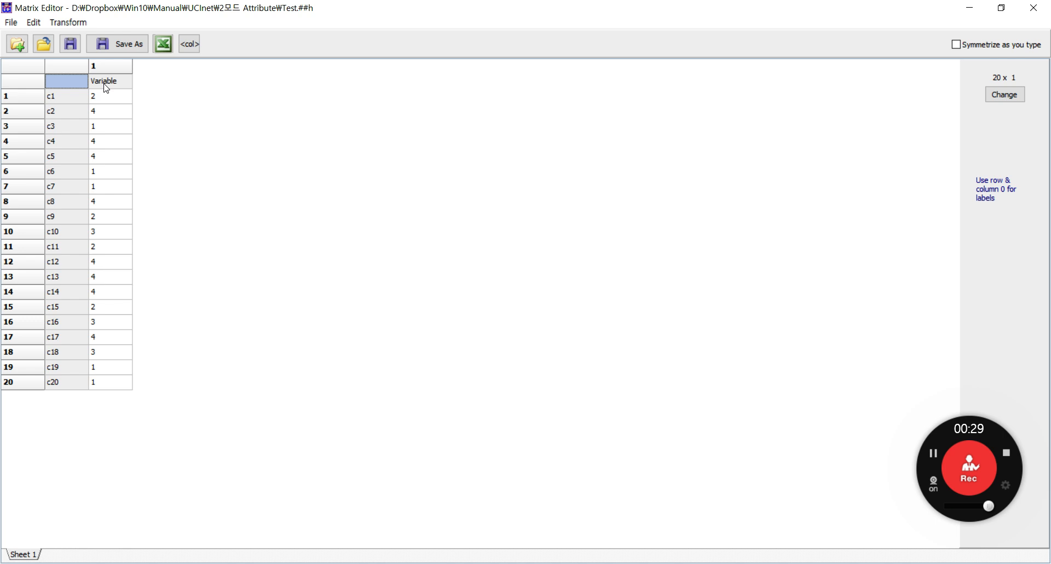
Open the Test3.##h dataset in the Matrix Editor to view its affiliation matrix, and close the editor
left_click(12, 24)
left_click(17, 40)
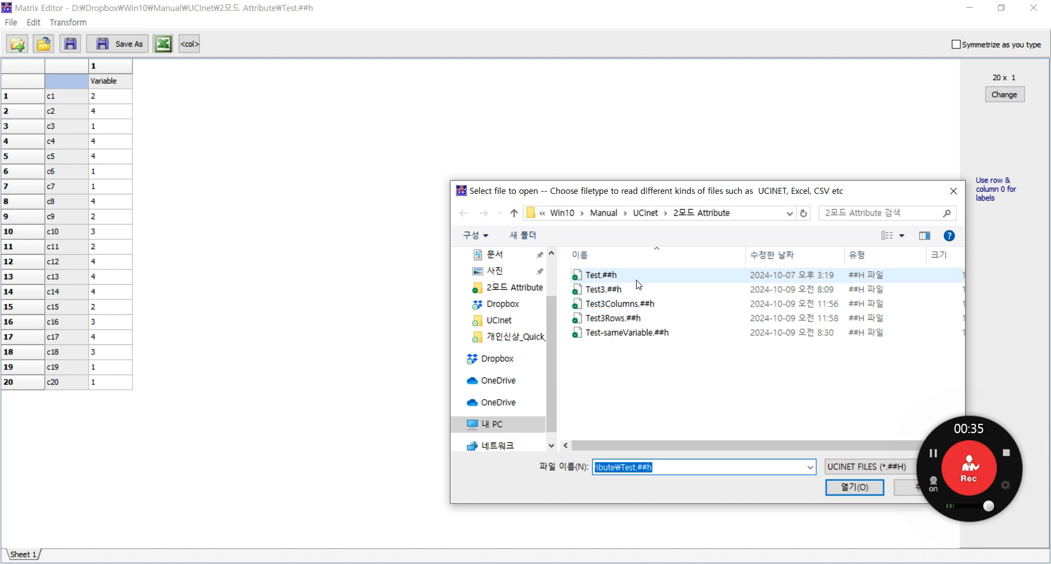
left_click(638, 293)
left_click(854, 486)
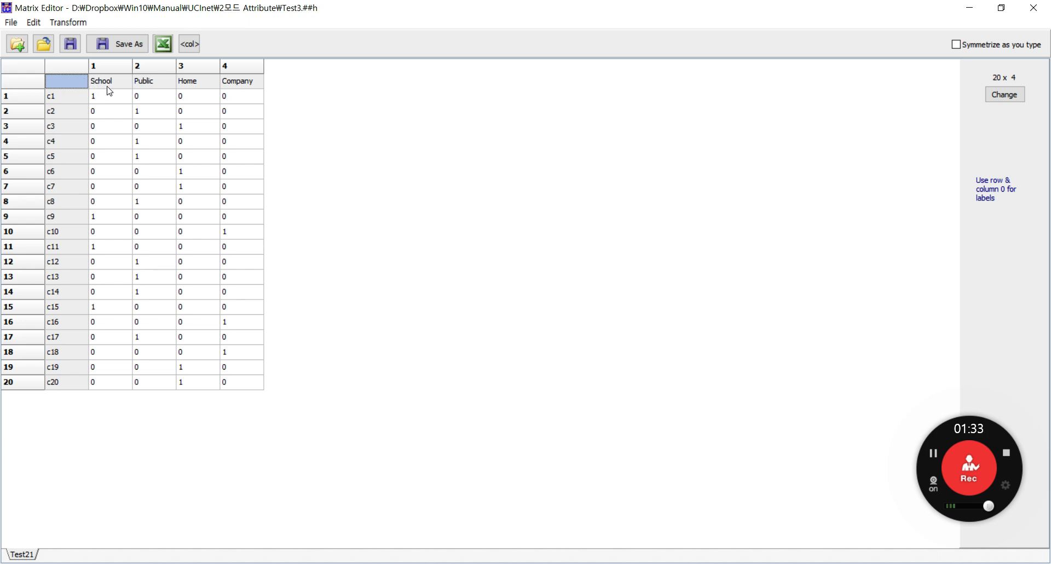
left_click(1034, 7)
Set up an Affiliations (2-mode to 1-mode) conversion with Test3 as the input dataset and Columns as the mode
left_click(42, 28)
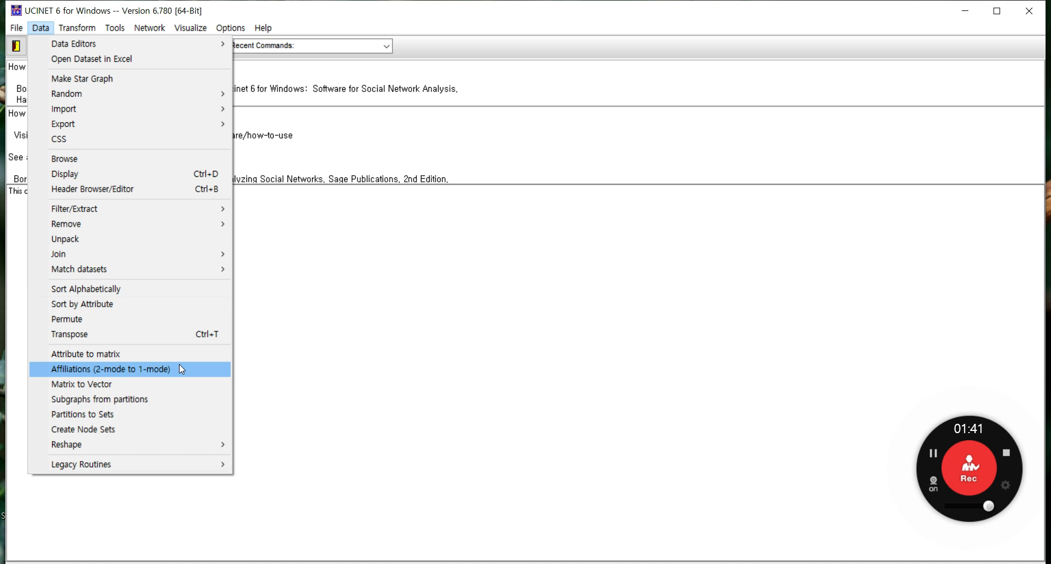
left_click(137, 374)
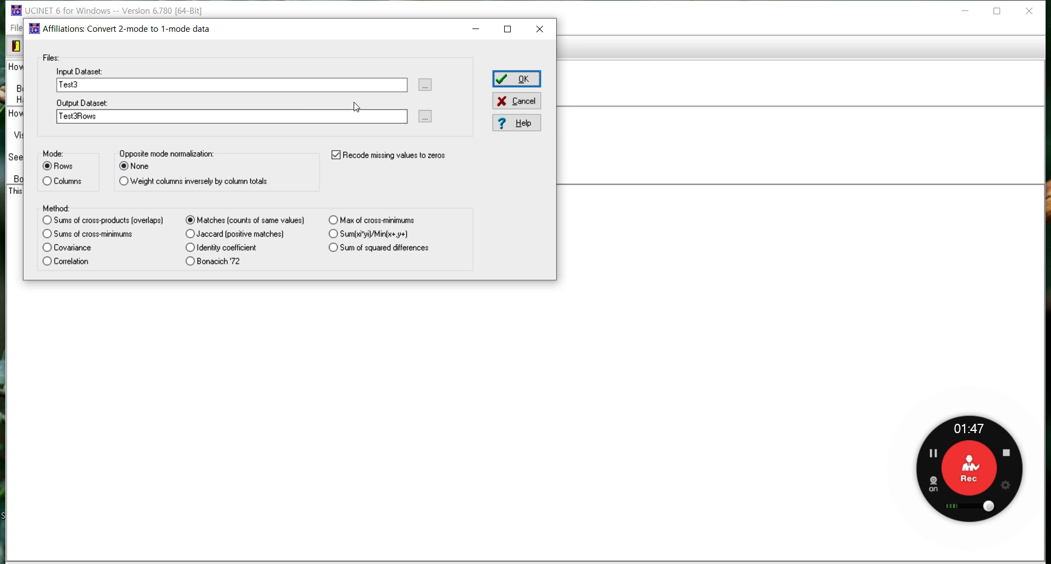
left_click(426, 87)
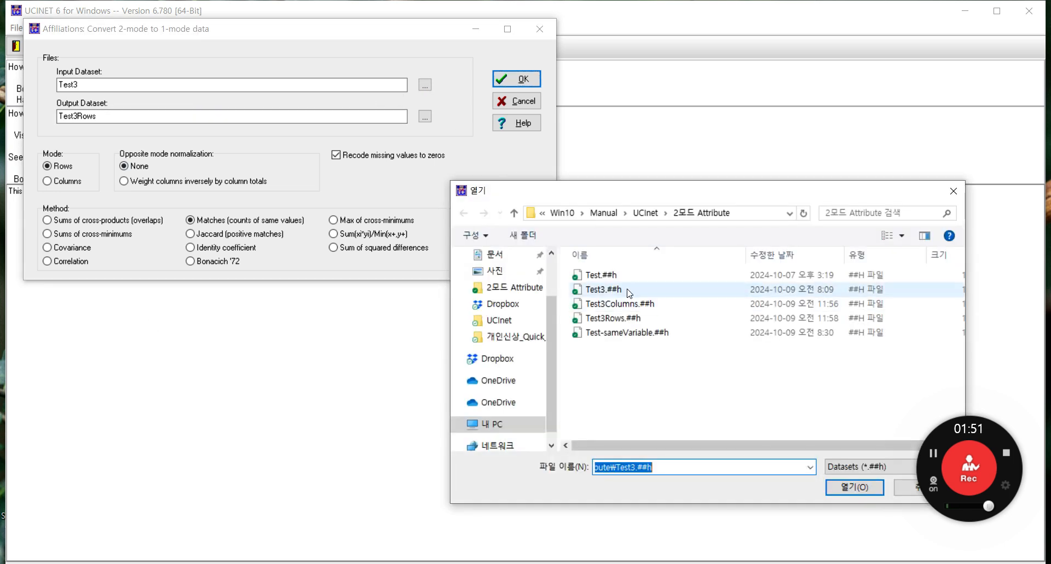
left_click(630, 290)
left_click(846, 487)
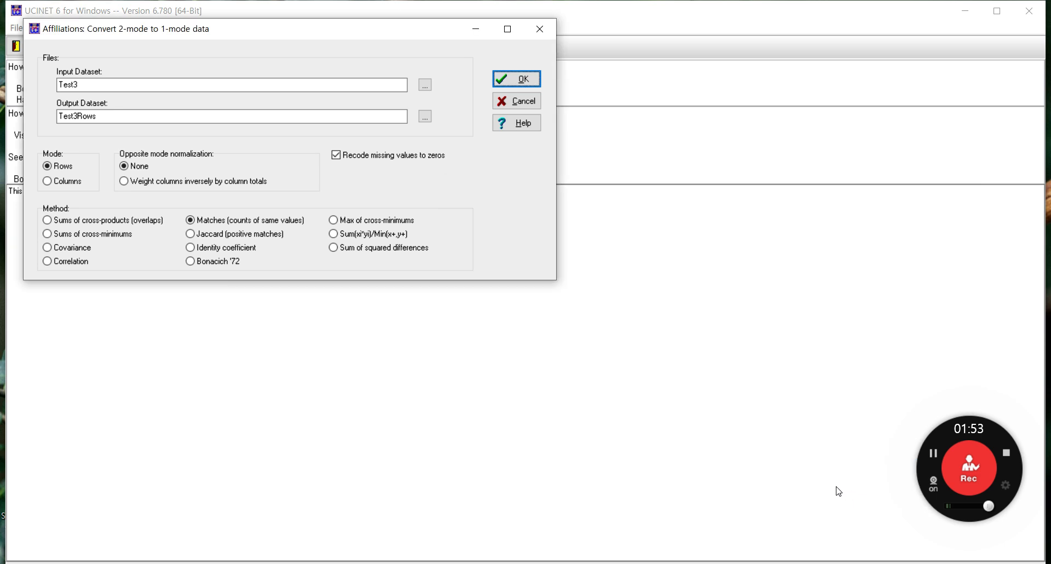
left_click(74, 187)
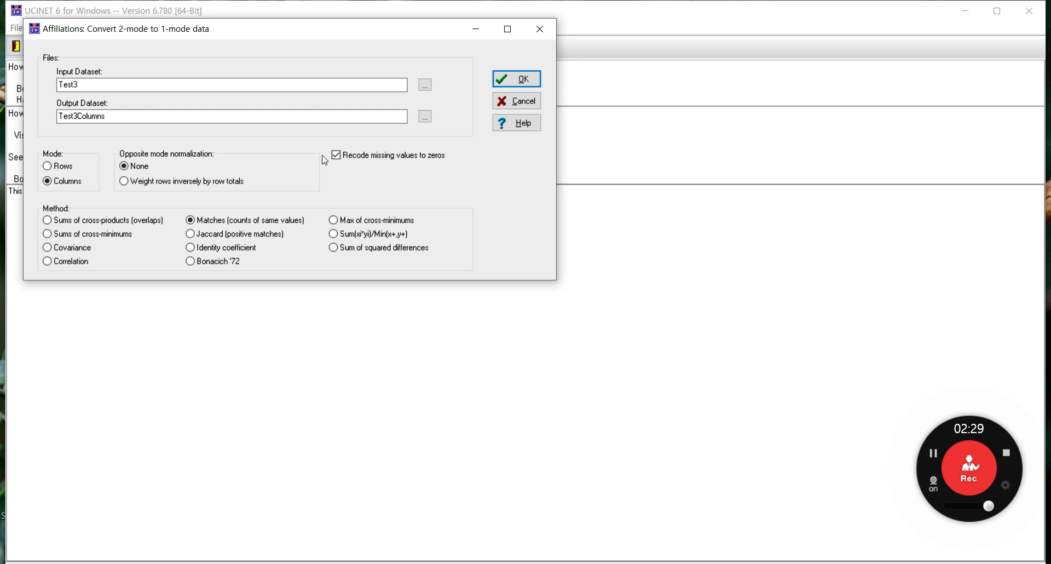
Read the Affiliations help page on the modes and method options, and close it
left_click(530, 131)
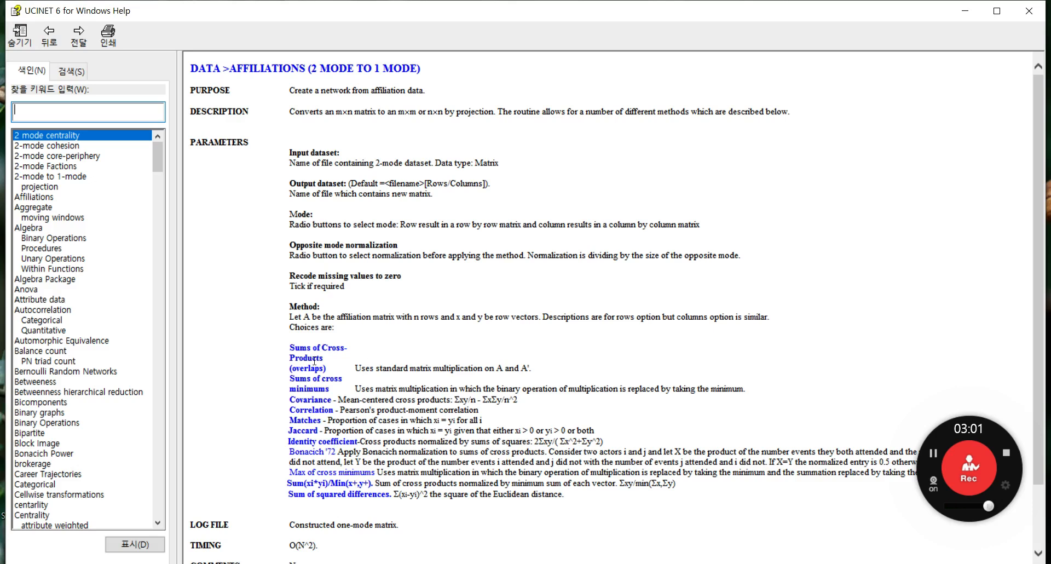
scroll(381, 469, "down", 3)
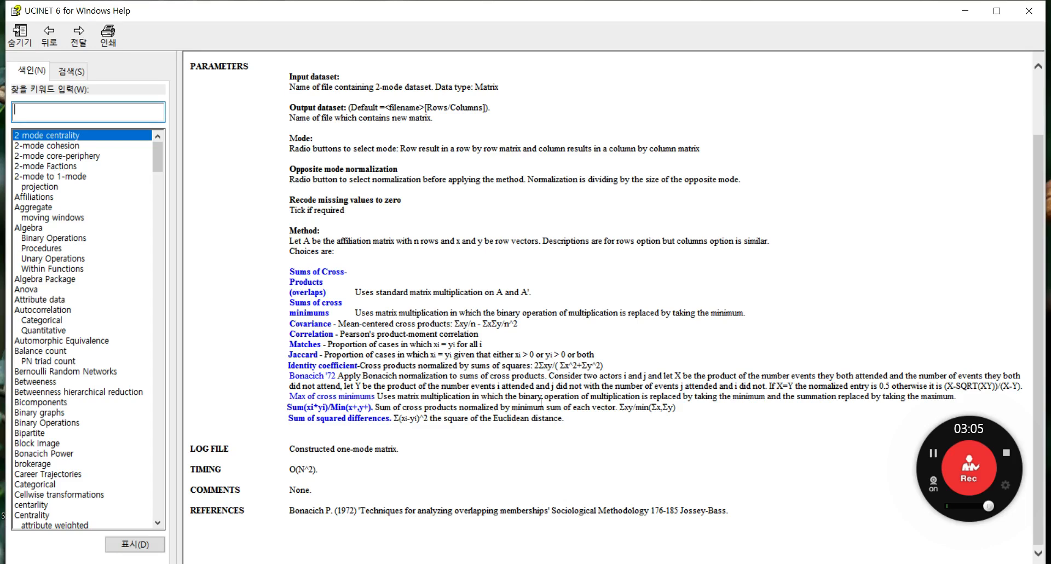
left_click(1029, 11)
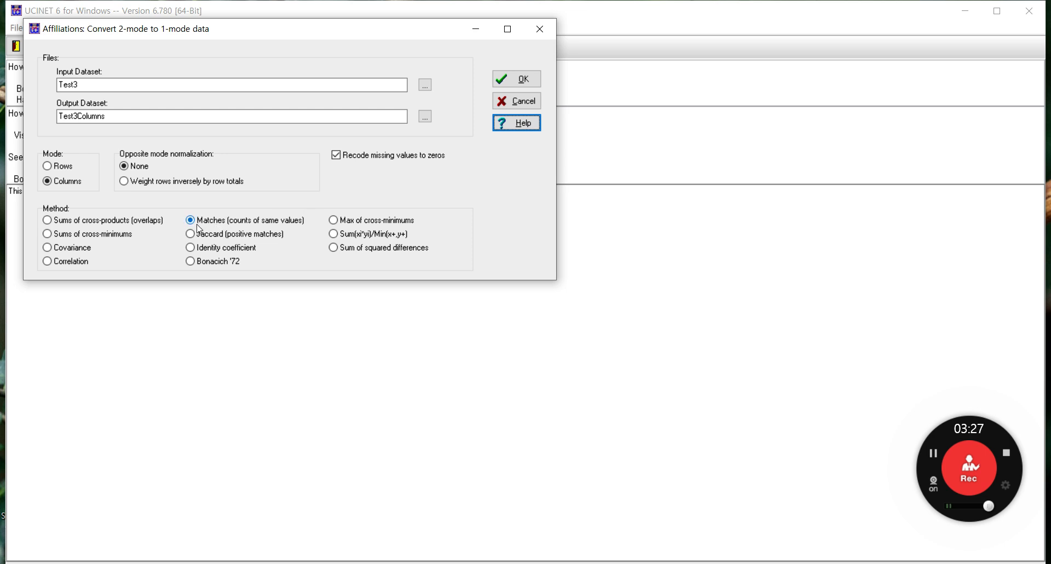
Run the Columns-mode conversion of Test3 and close the output log
left_click(512, 80)
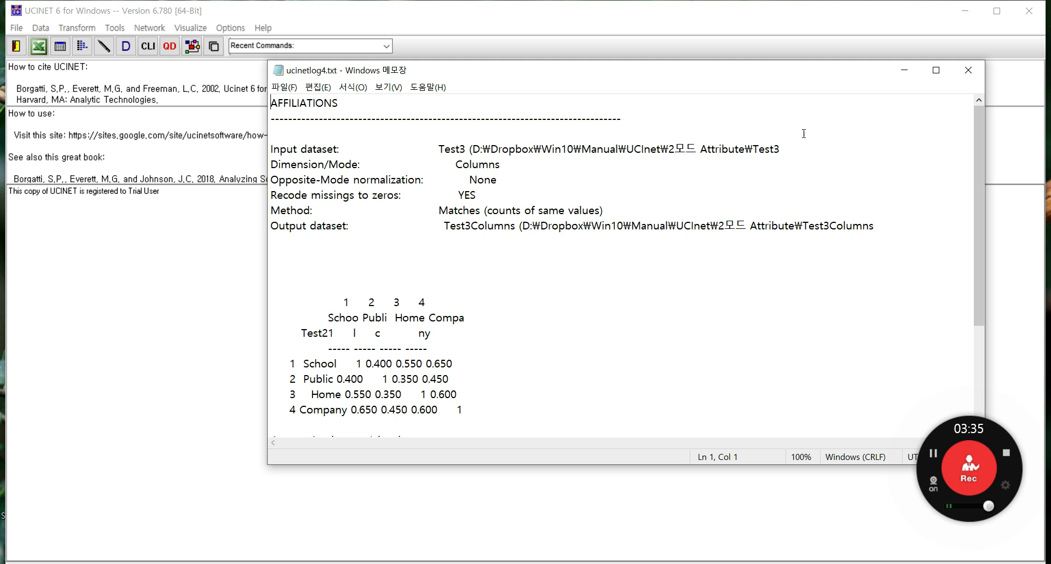
left_click(969, 71)
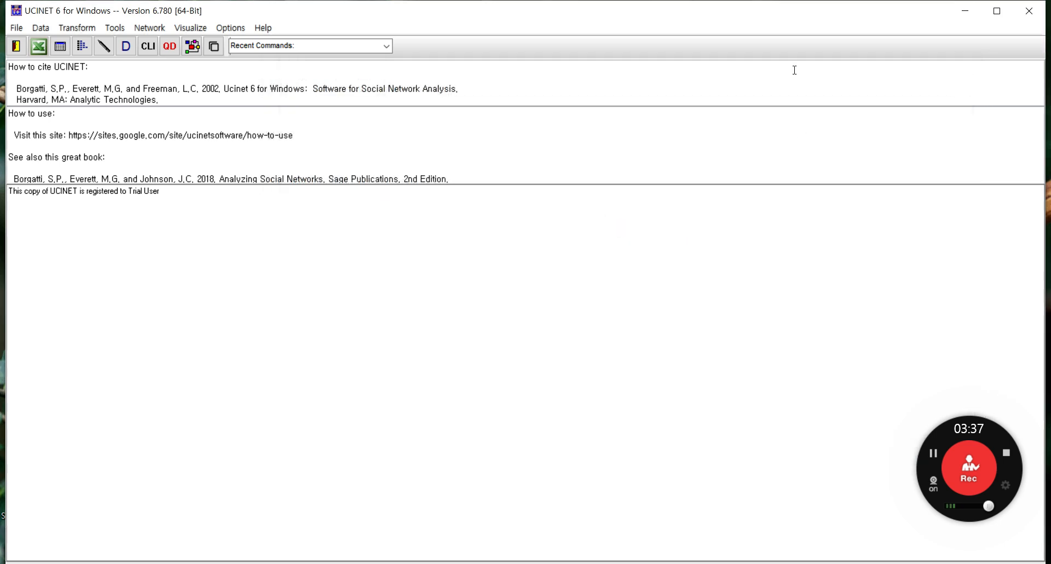
Open the Test3Columns.##h result in the Matrix Editor to examine the column-by-column values
left_click(65, 52)
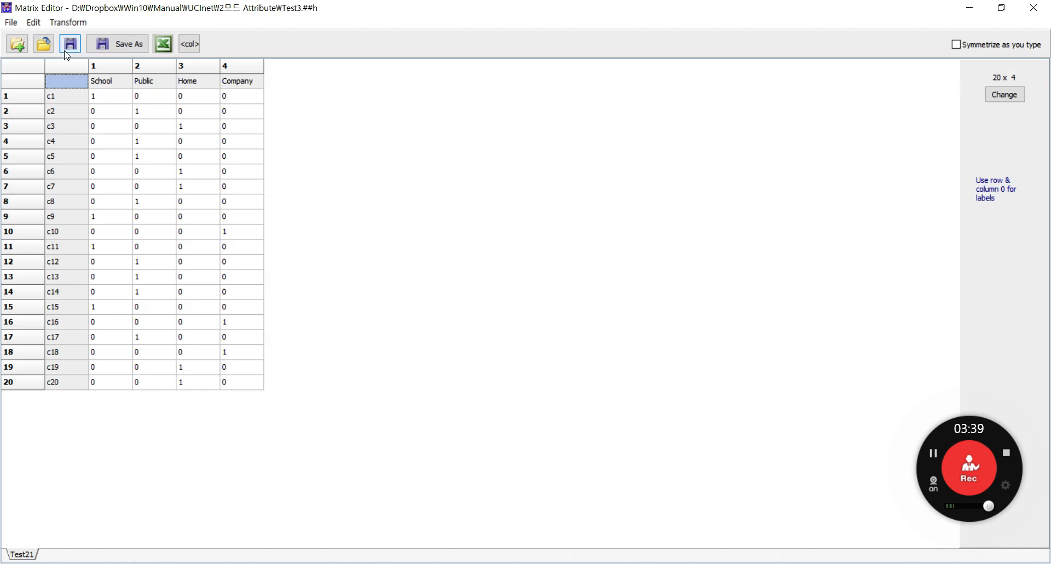
left_click(9, 24)
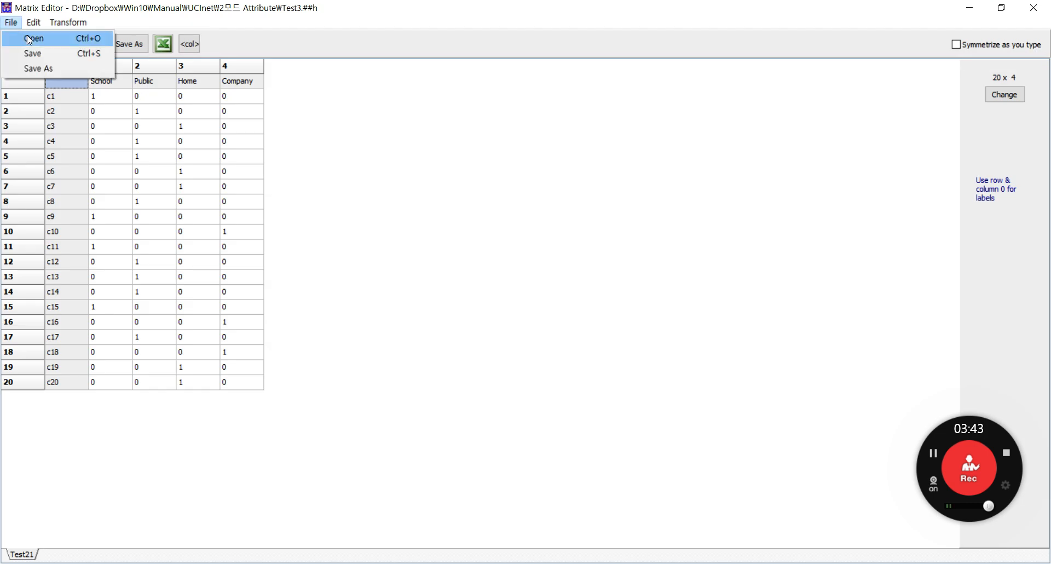
left_click(28, 36)
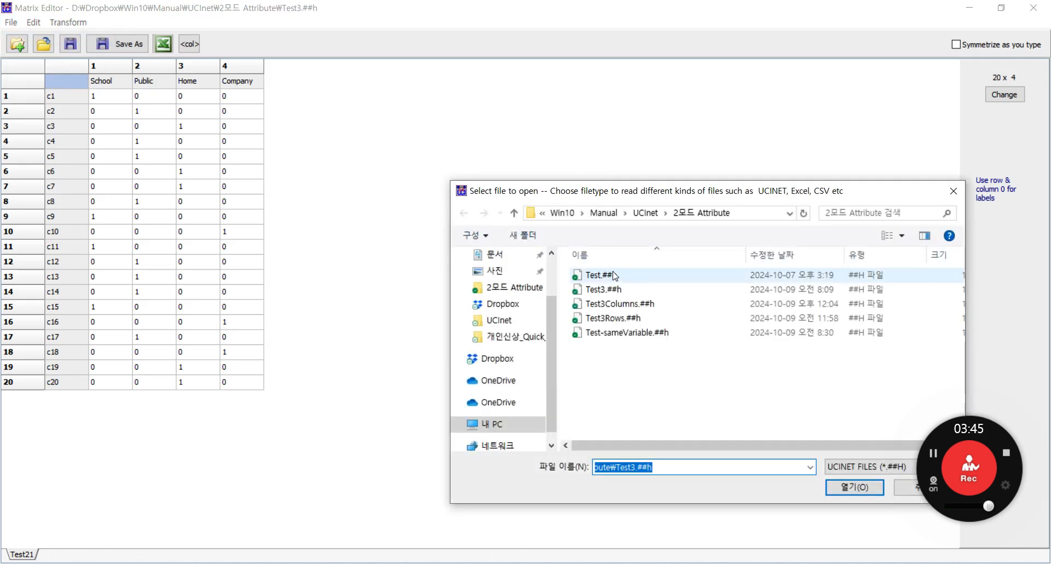
left_click(628, 308)
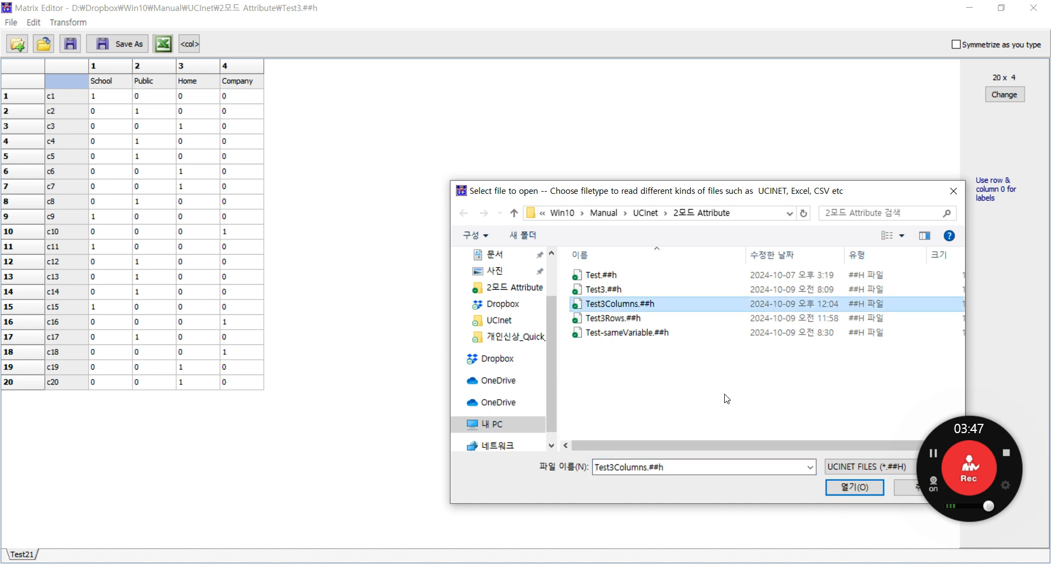
left_click(851, 488)
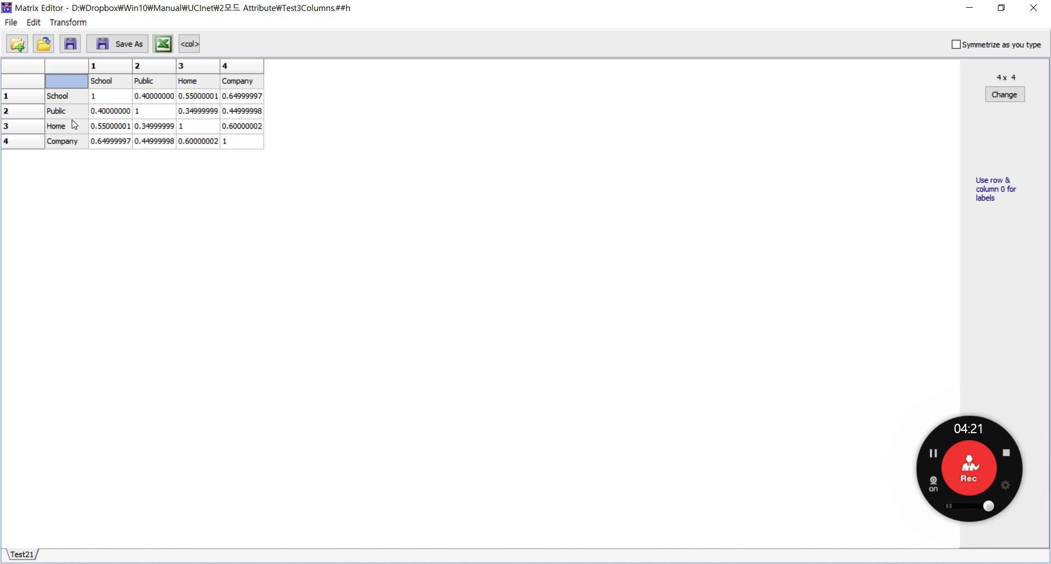
Reopen the original Test3.##h dataset to compare its School, Public, Home and Company columns with the converted matrix
left_click(11, 22)
left_click(27, 39)
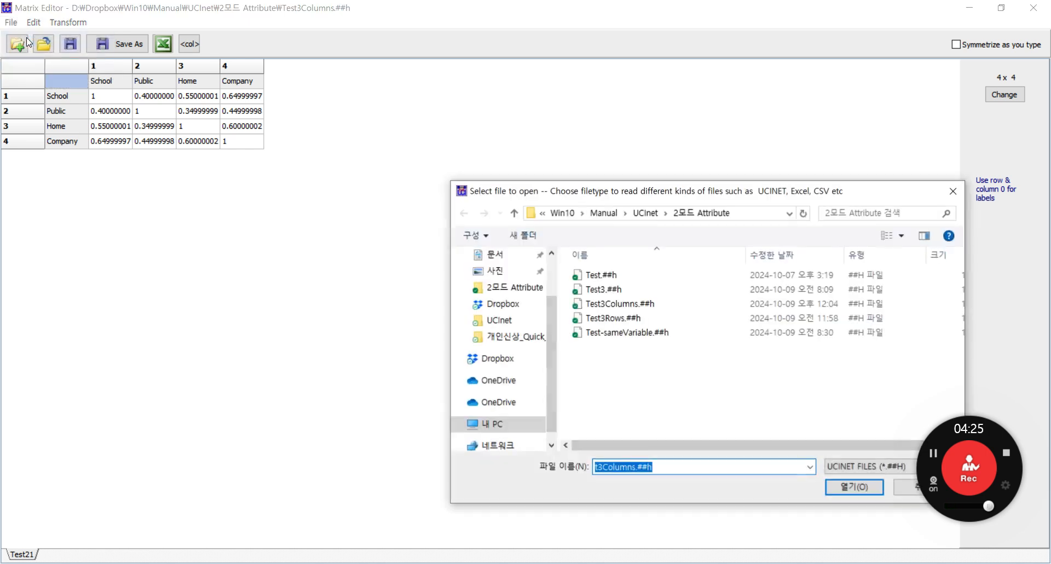
left_click(605, 289)
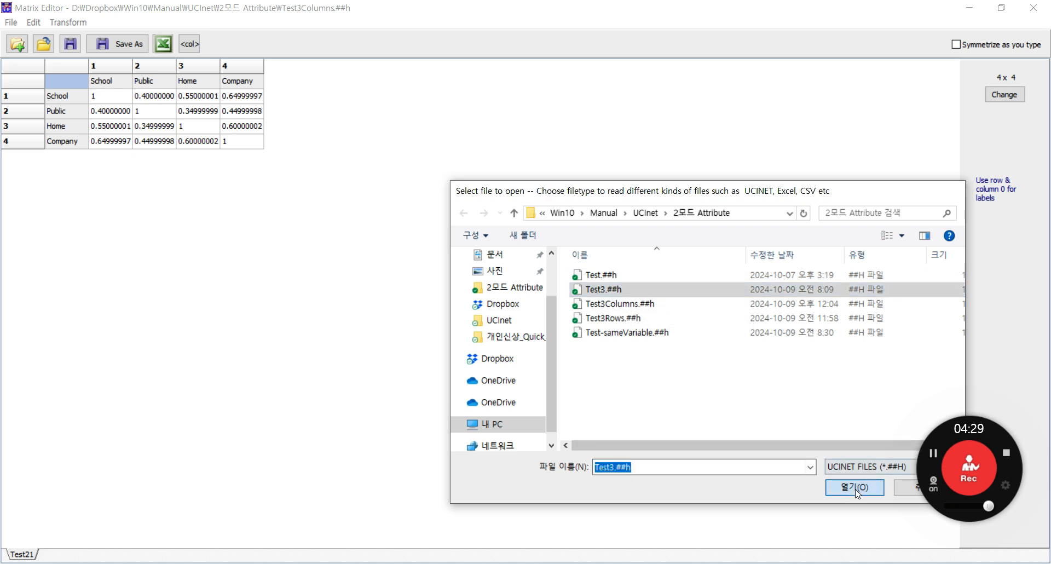
left_click(856, 489)
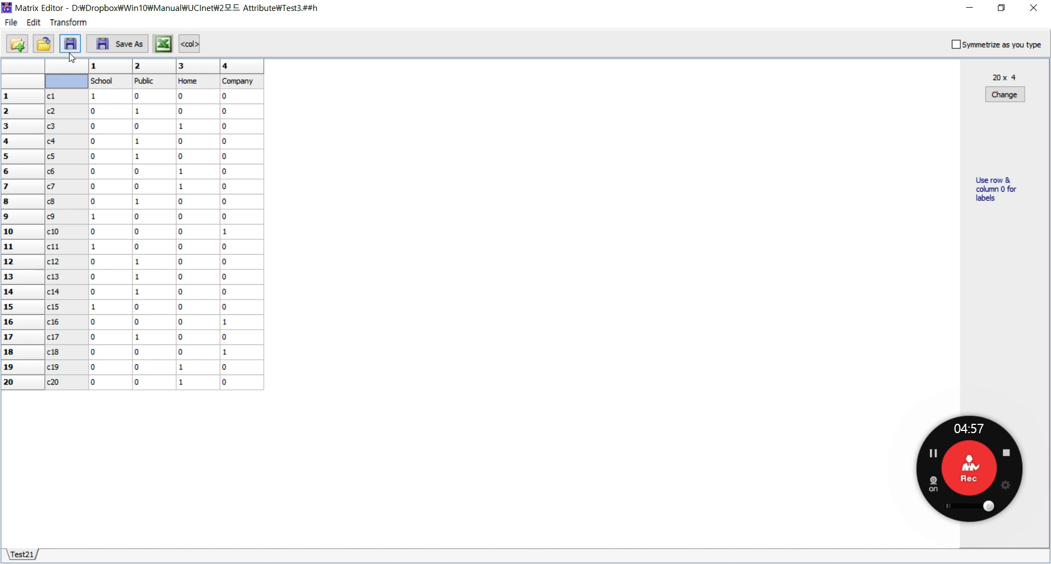
Bring up Test3Columns.##h again to check the converted matrix, and close the Matrix Editor
left_click(12, 24)
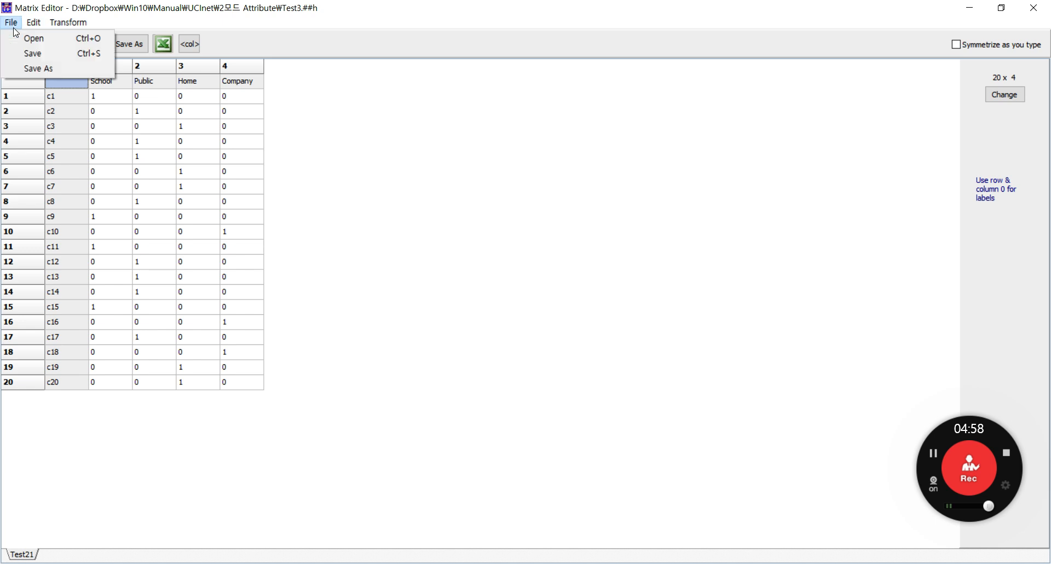
left_click(39, 49)
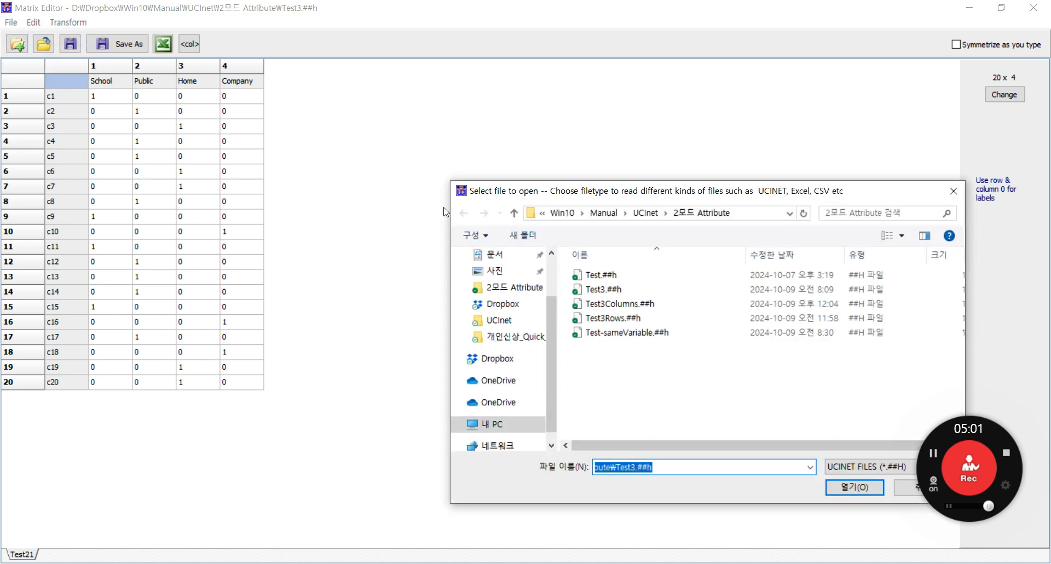
left_click(615, 304)
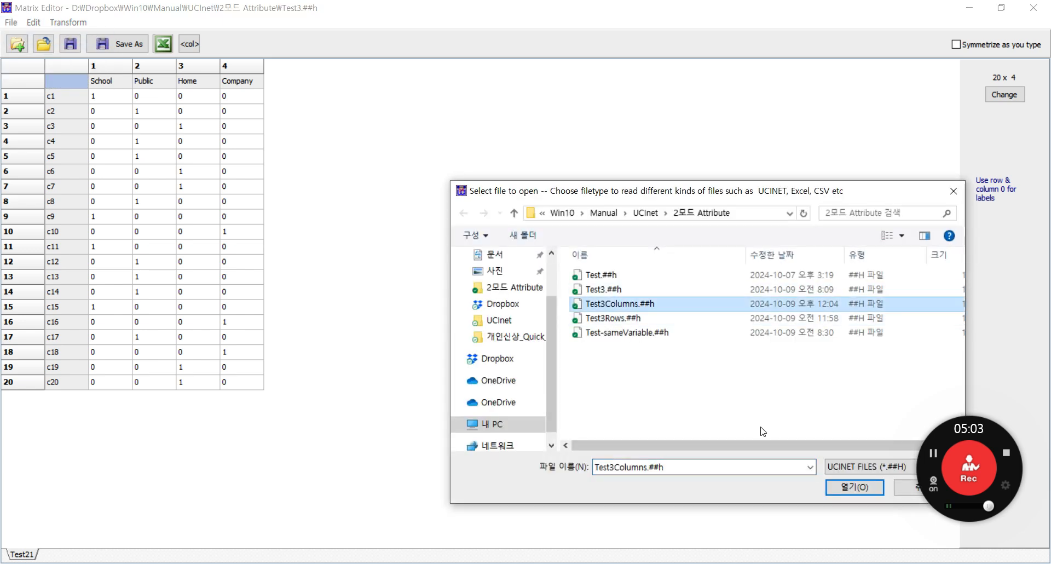
key("Return")
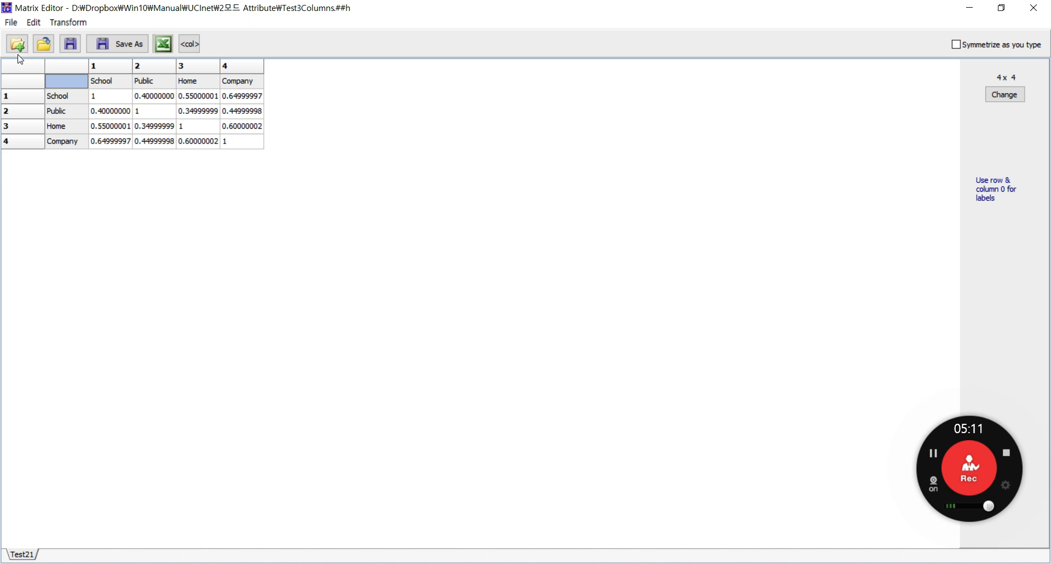
left_click(12, 24)
left_click(1034, 8)
left_click(1033, 7)
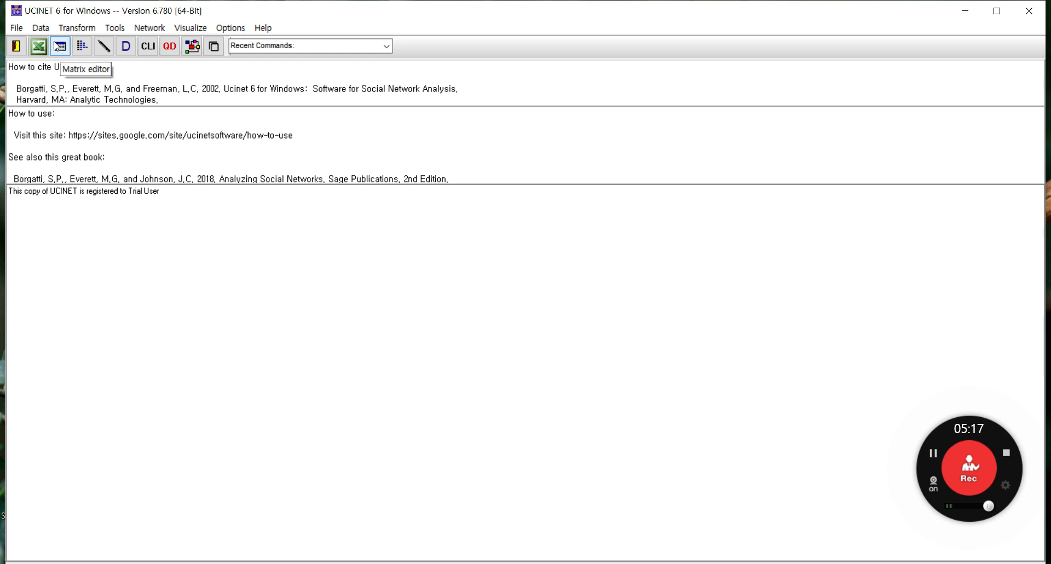
Run the Affiliations (2-mode to 1-mode) conversion on Test3 with the mode set to Rows, and close the output log
left_click(49, 31)
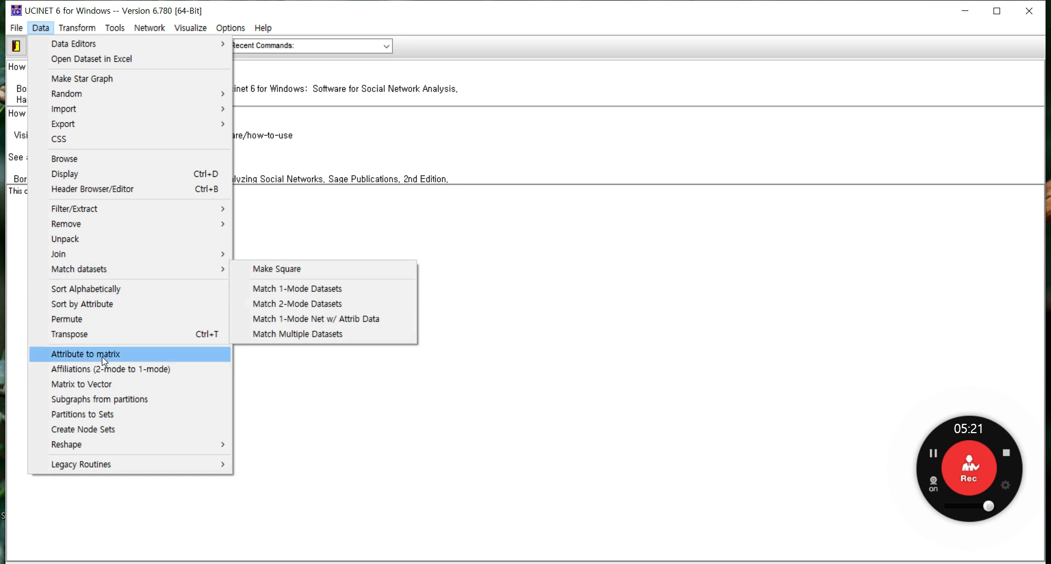
left_click(113, 369)
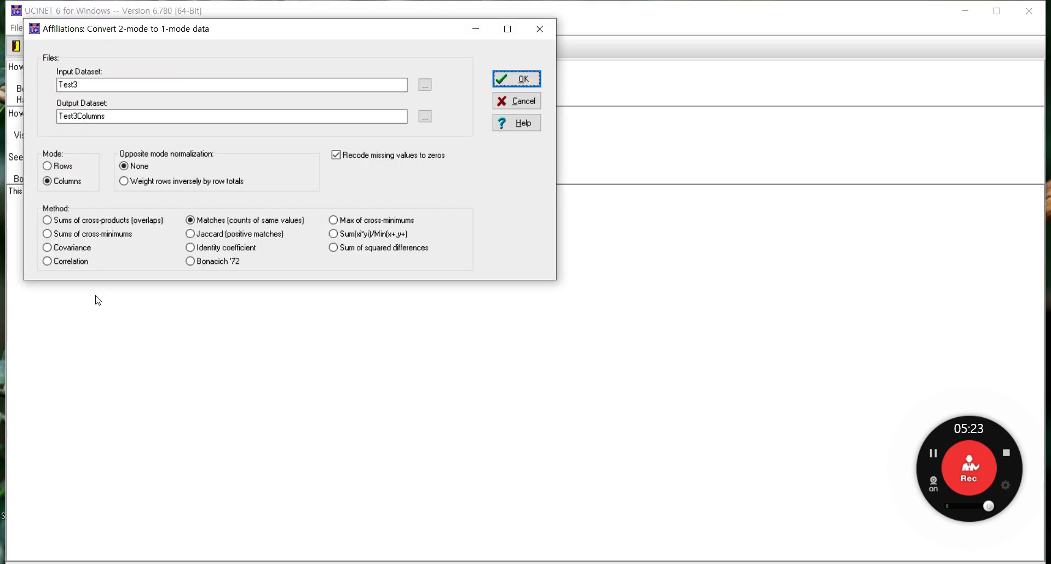
left_click(64, 170)
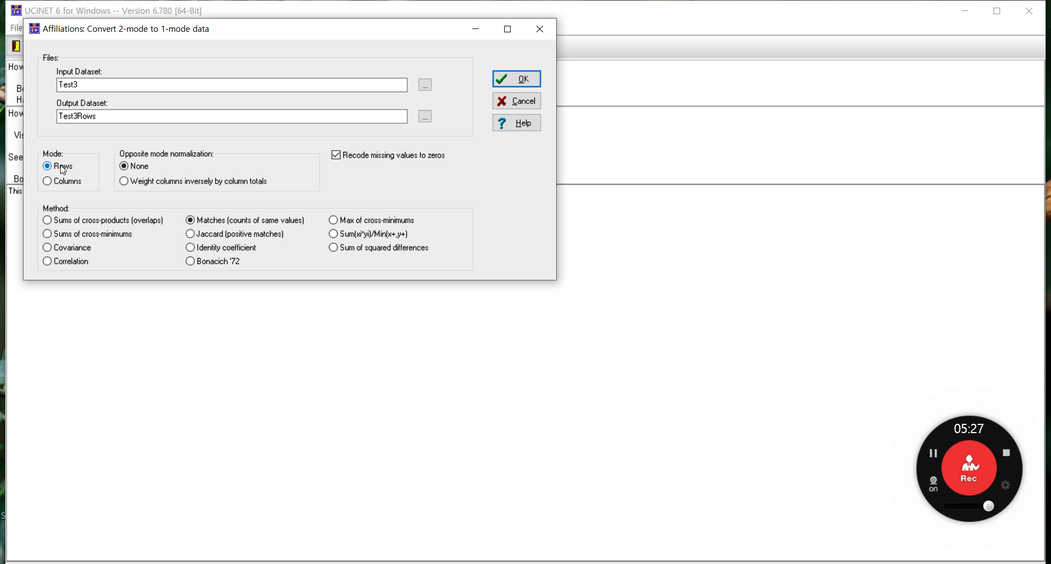
left_click(524, 82)
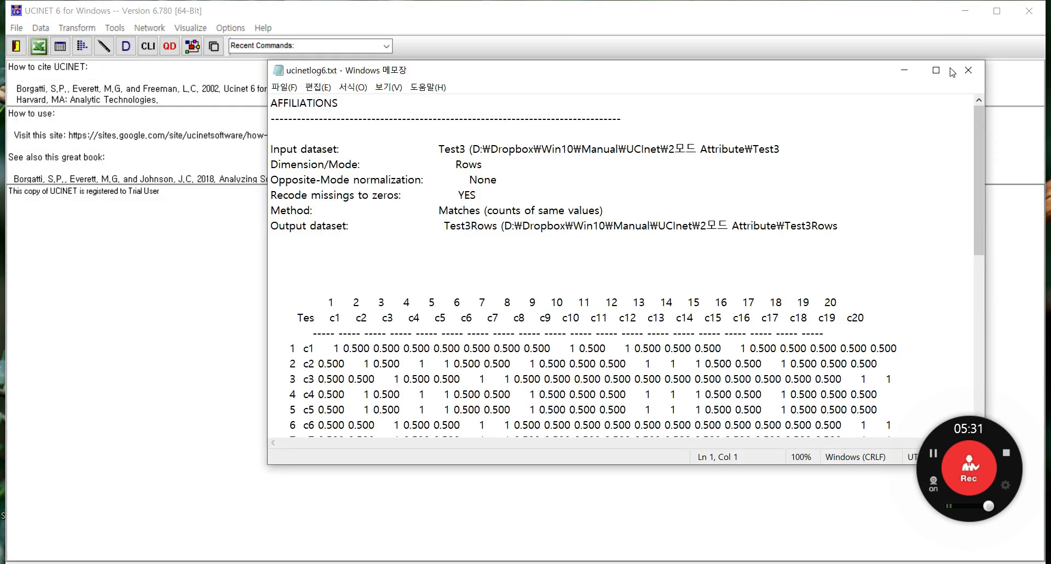
left_click(969, 70)
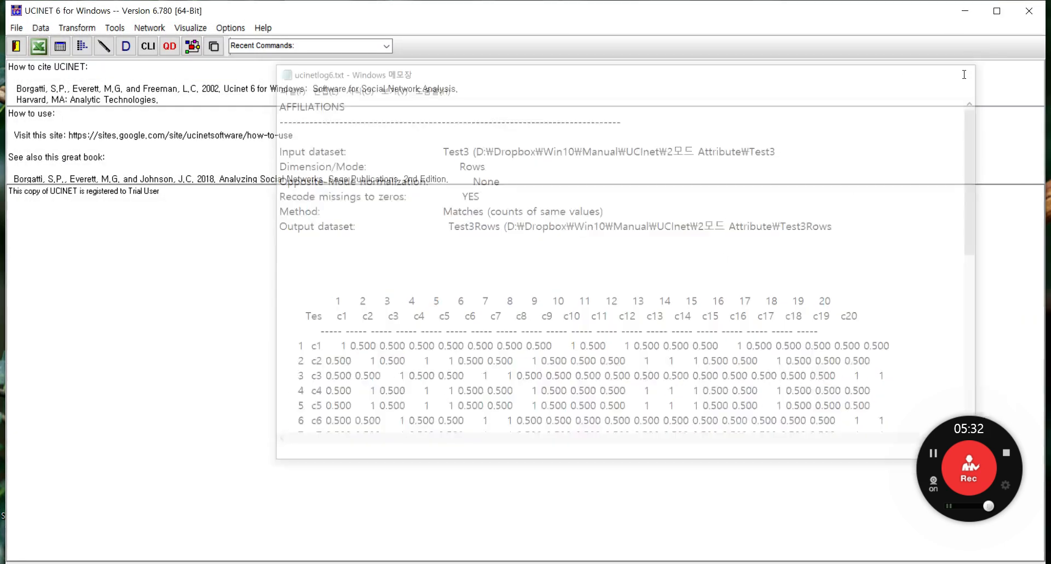
Open the Test3Rows.##h result in the Matrix Editor to examine the row-by-row matrix, and close the editor
left_click(64, 52)
left_click(12, 24)
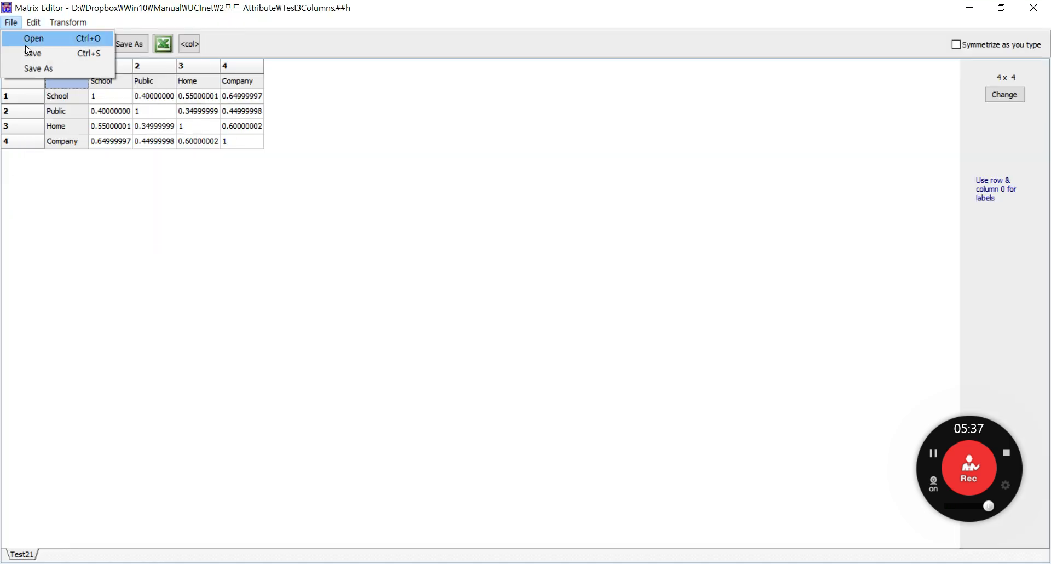
left_click(26, 39)
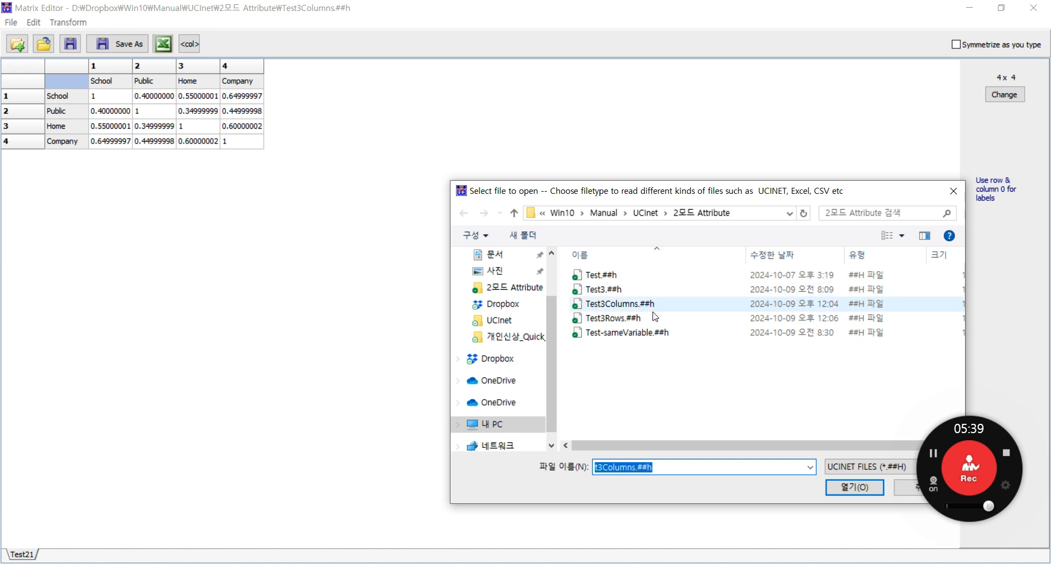
left_click(655, 324)
left_click(864, 487)
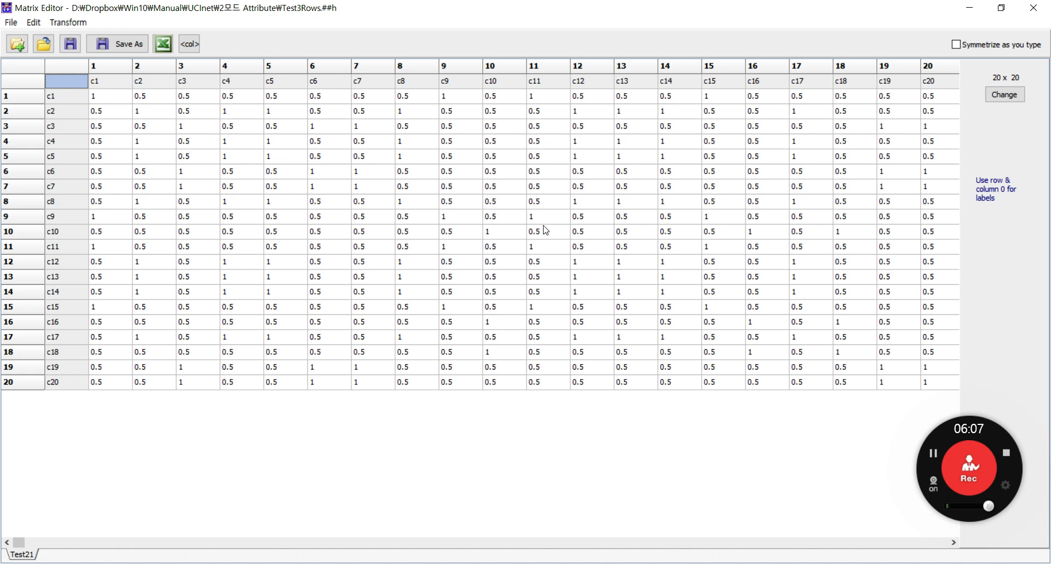
left_click(1036, 12)
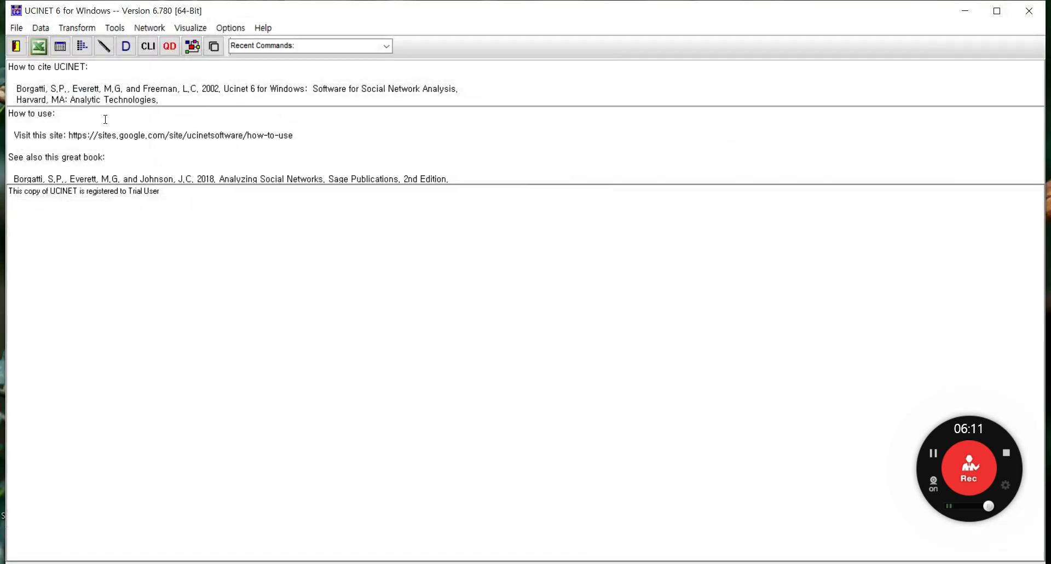
Open the Affiliations (2-mode to 1-mode) routine and read its help page on the available conversion methods, closing the help when done
left_click(43, 30)
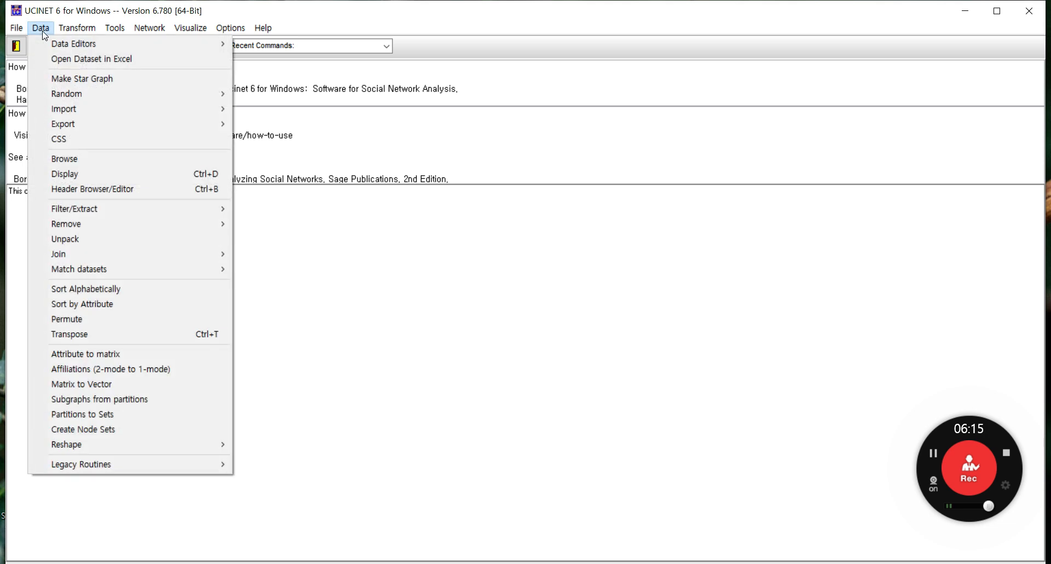
left_click(122, 376)
left_click(515, 127)
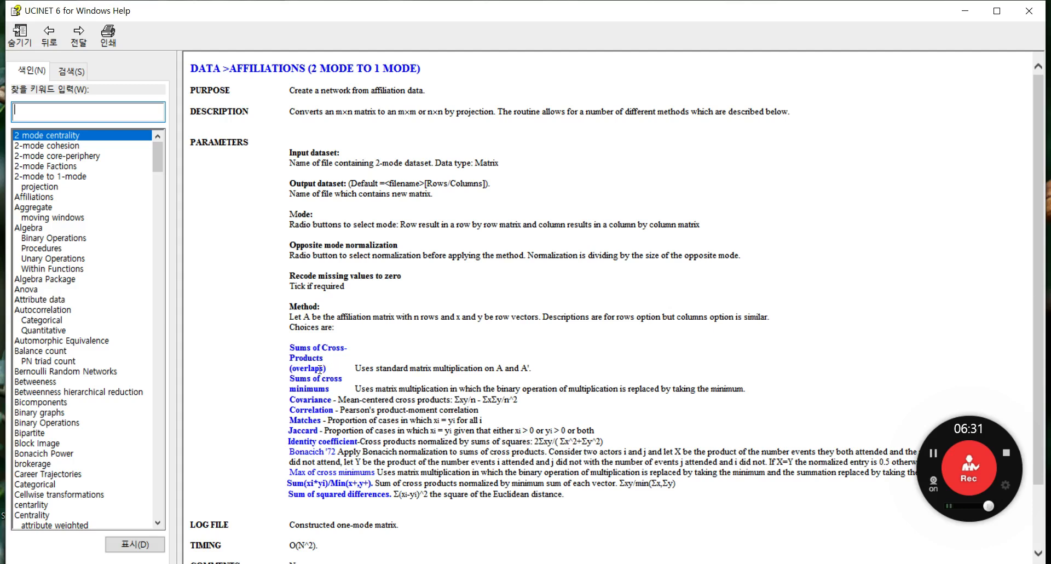
left_click(1029, 11)
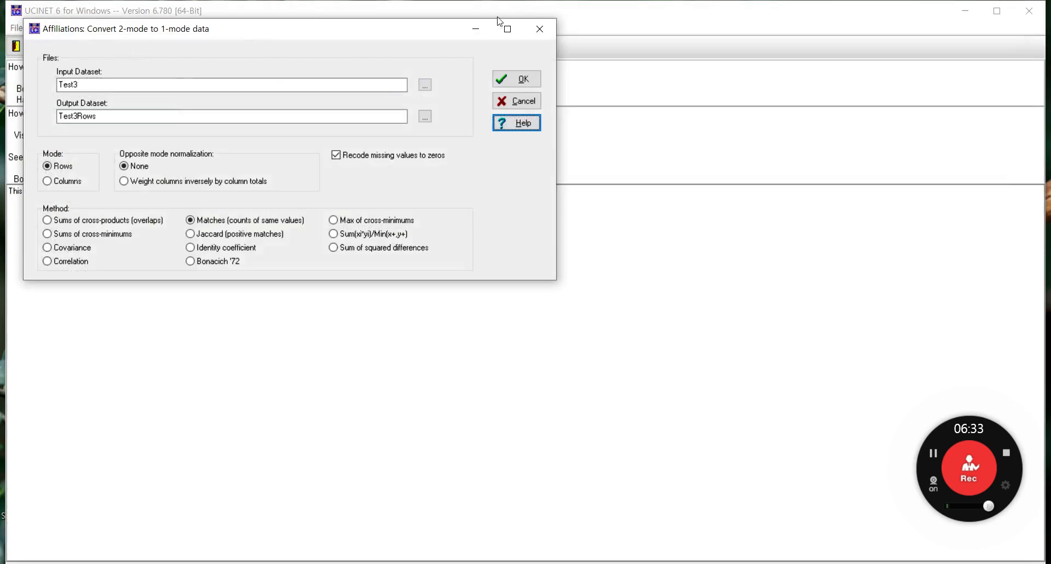
Convert Test3 to Test3Columns with the Sums of cross-products (overlaps) method in Columns mode, and check the matrix in the output log before closing it
left_click(93, 223)
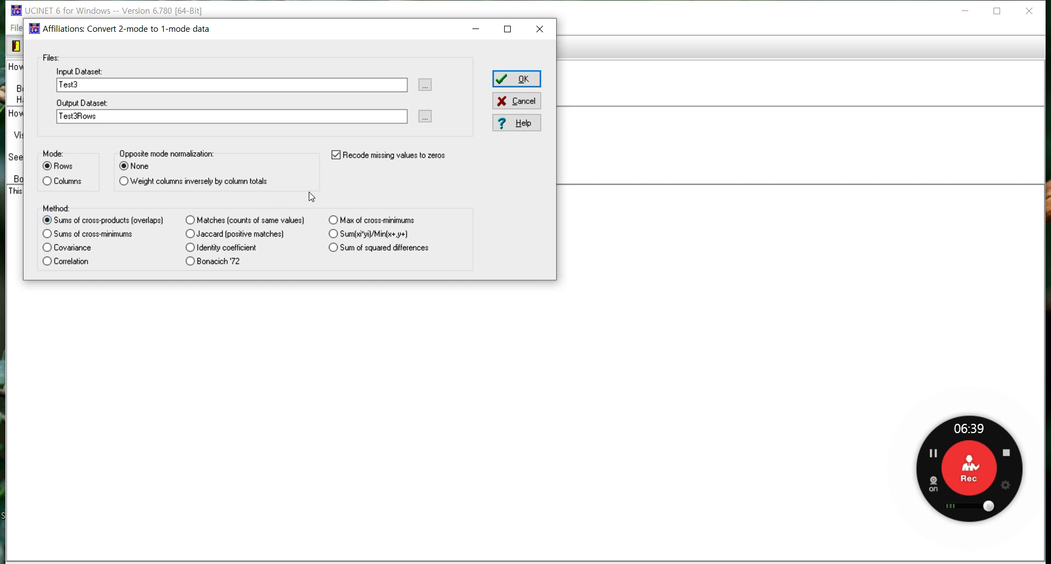
left_click(61, 182)
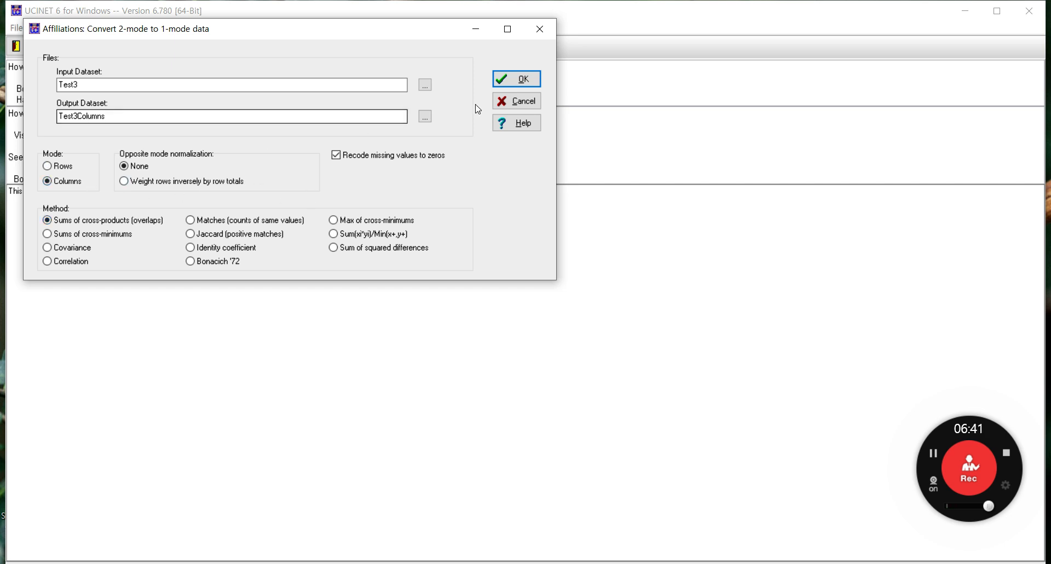
left_click(522, 82)
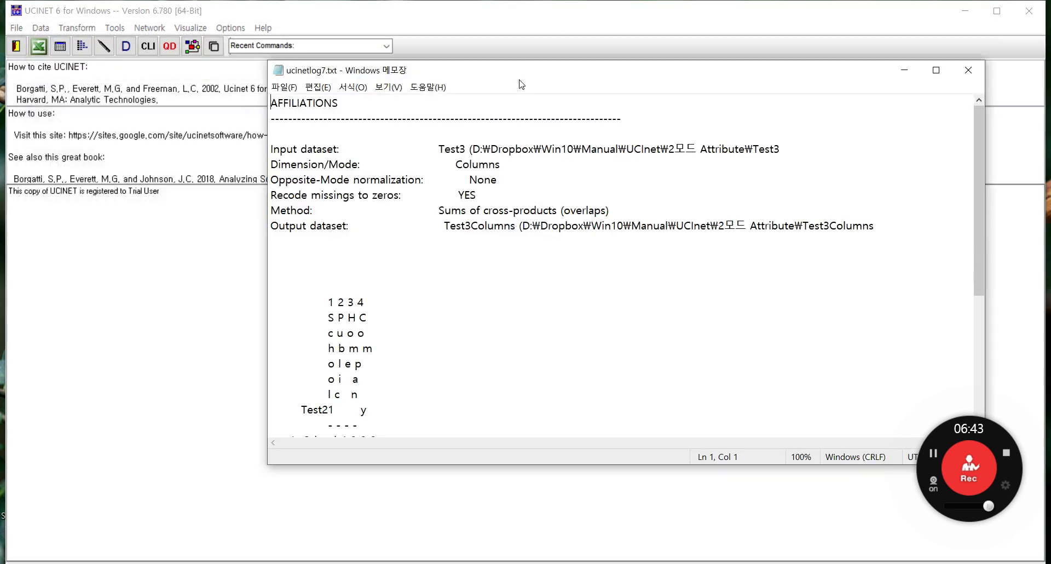
scroll(509, 246, "down", 3)
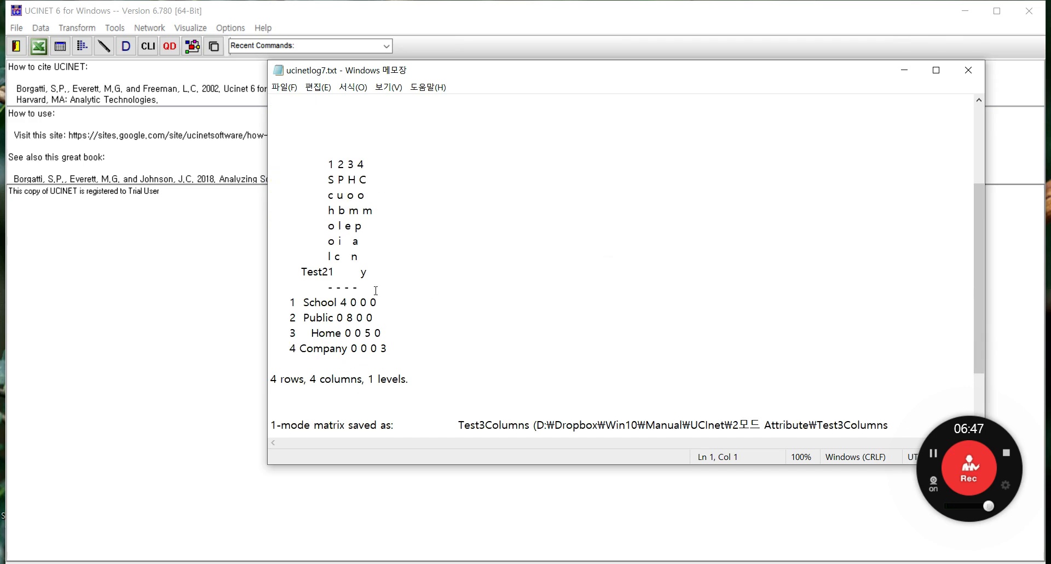
left_click(968, 70)
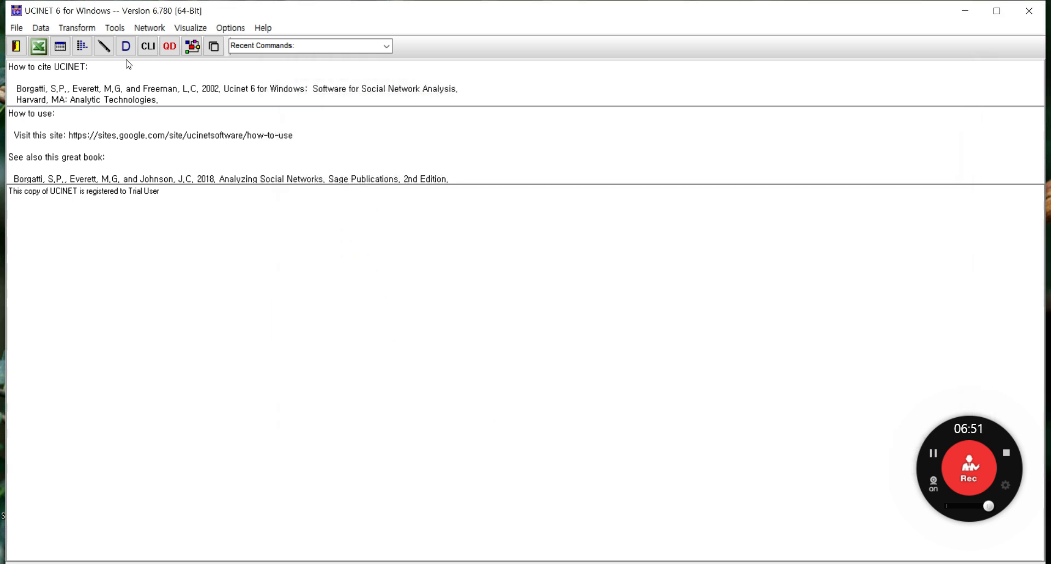
Open Test3Columns.##h in the Matrix Editor to examine the column-by-column overlap matrix, and close the editor
left_click(60, 46)
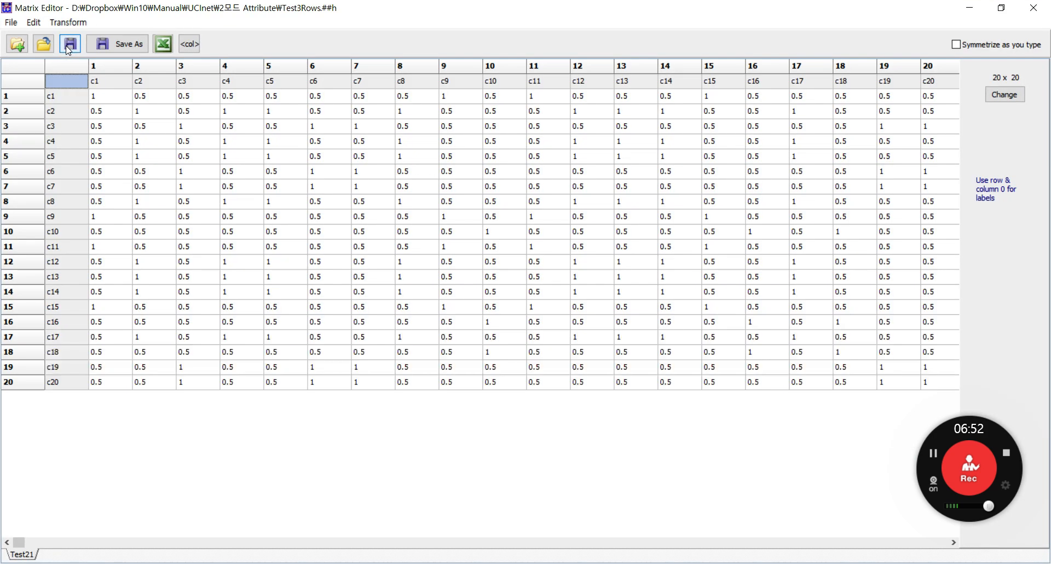
left_click(11, 22)
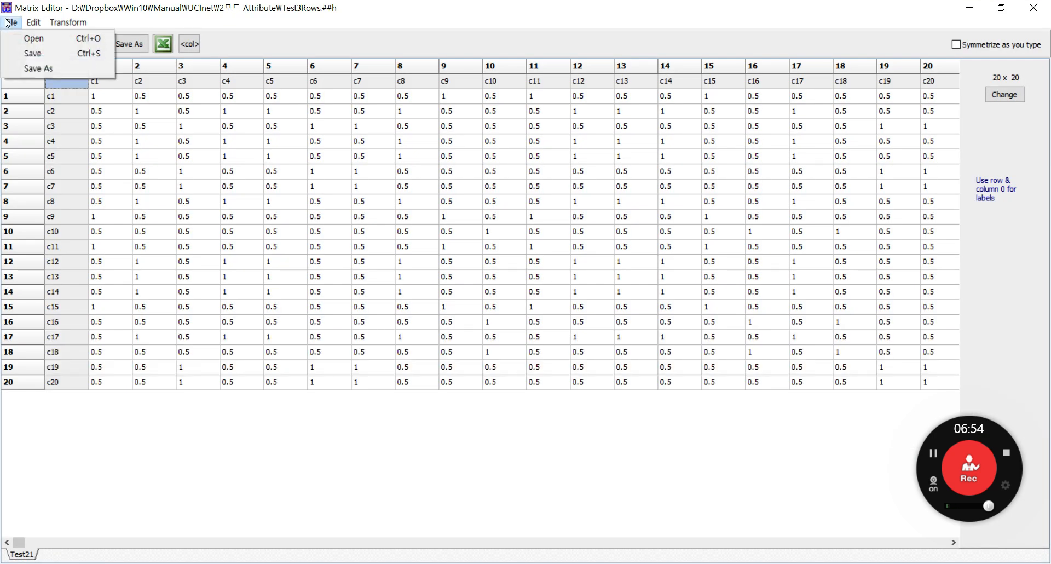
left_click(33, 38)
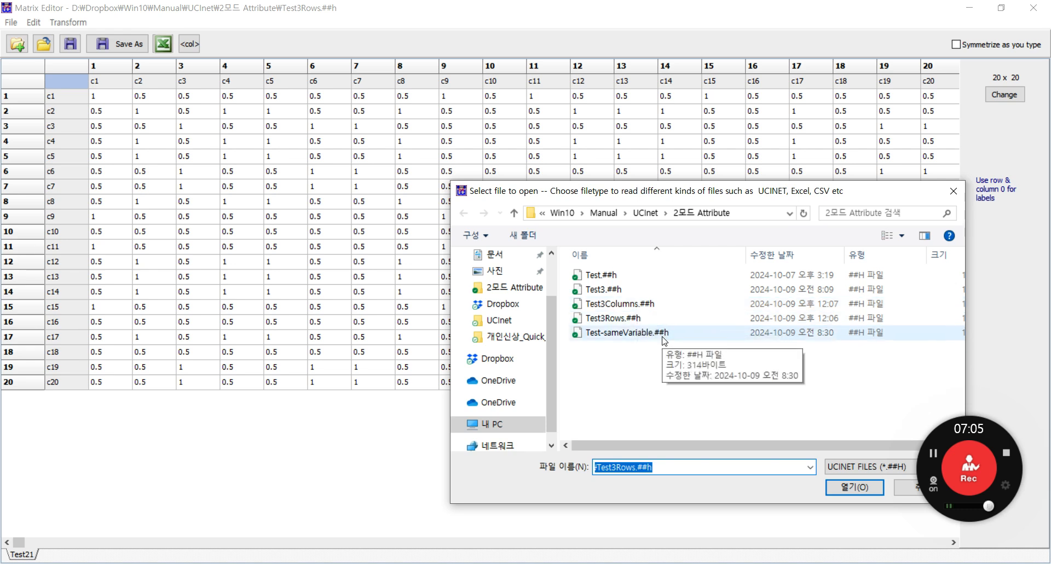
left_click(648, 305)
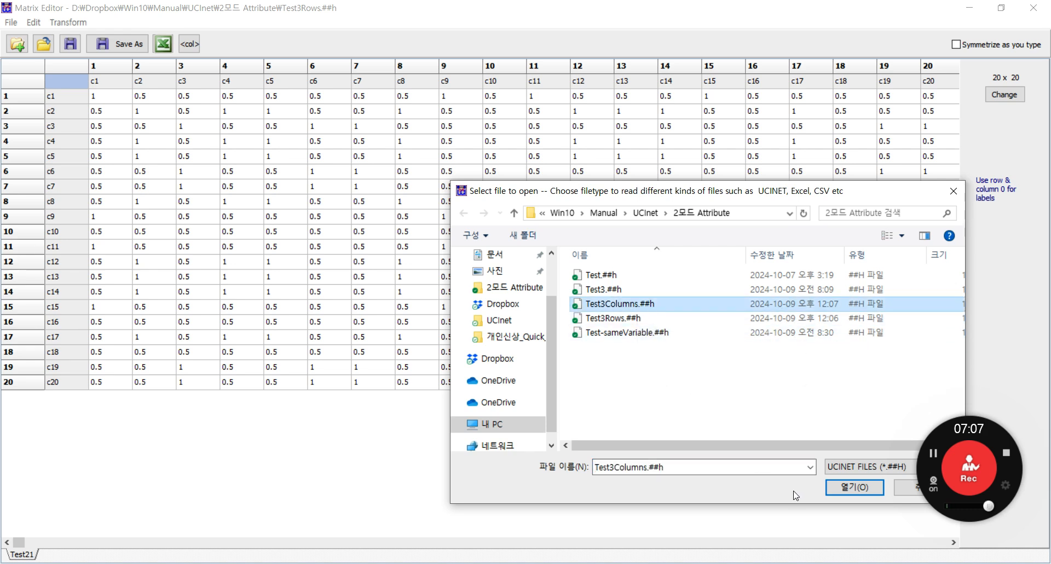
left_click(834, 488)
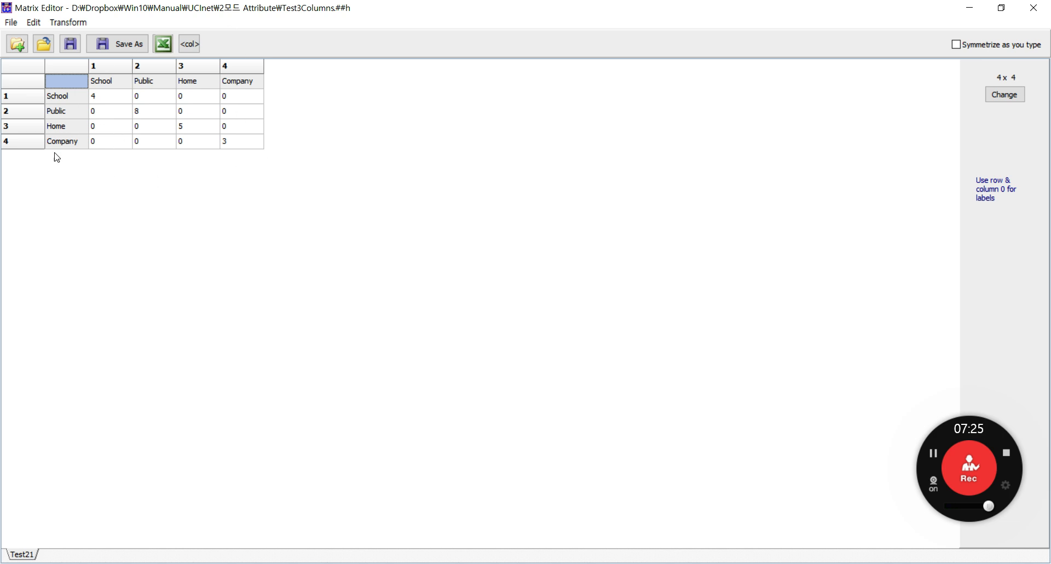
left_click(1040, 9)
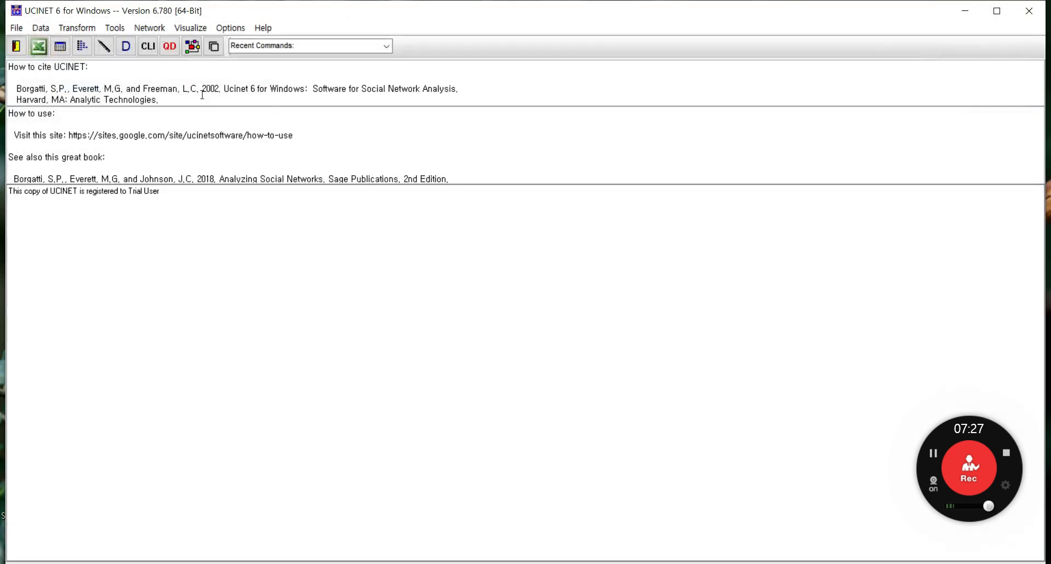
Reopen the Affiliations (2-mode to 1-mode) routine for another conversion of Test3
left_click(36, 30)
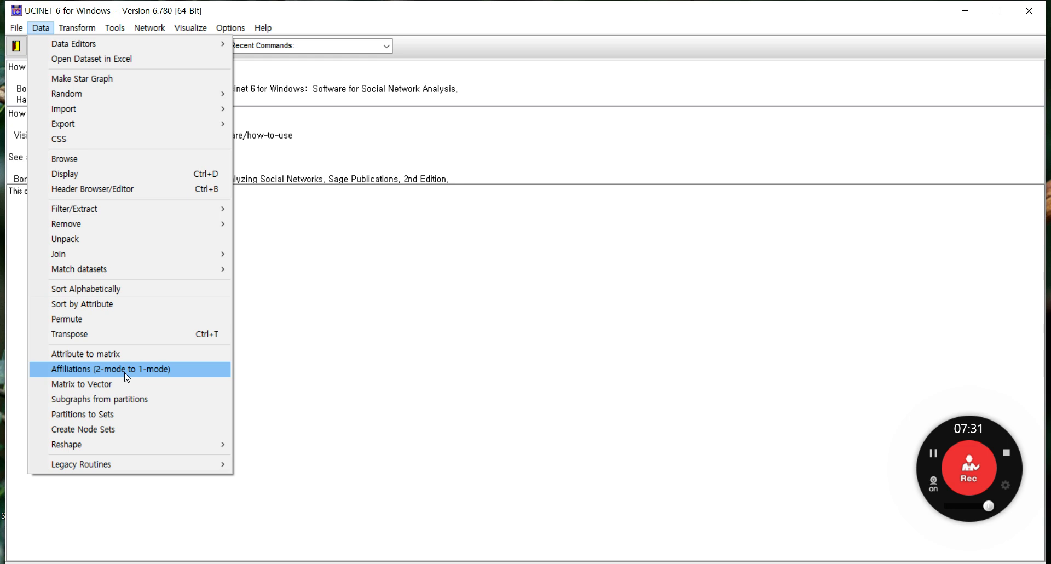
left_click(172, 368)
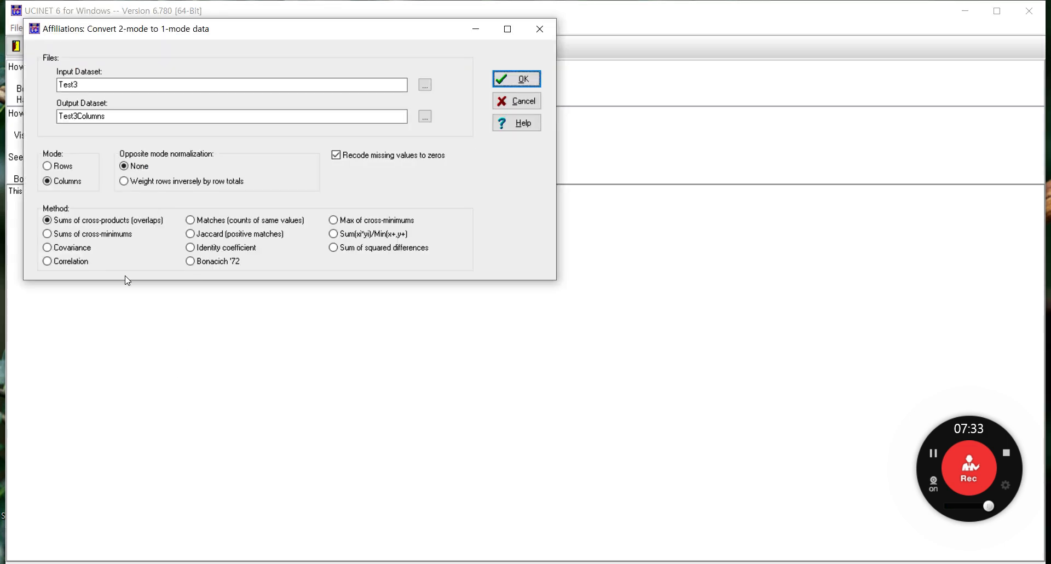